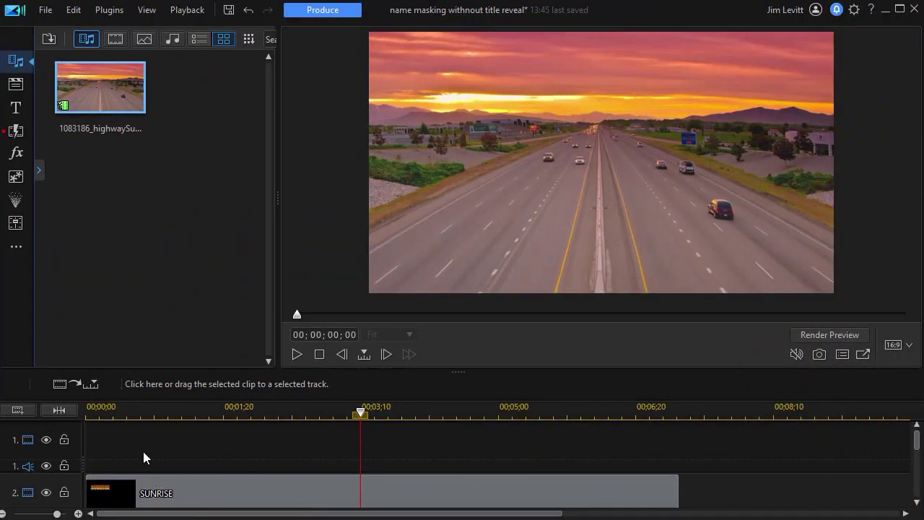
Step: Hide the SUNRISE title track and place the highway clip on track 1
click(164, 410)
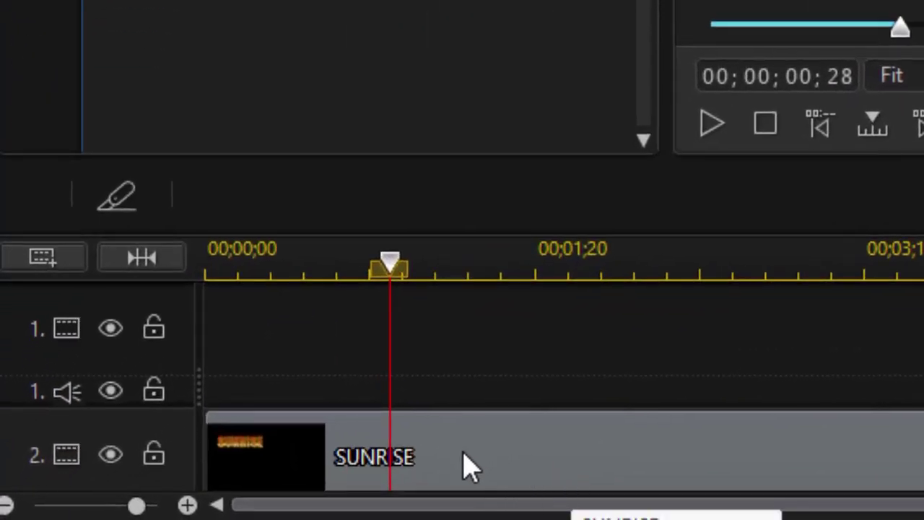
click(111, 455)
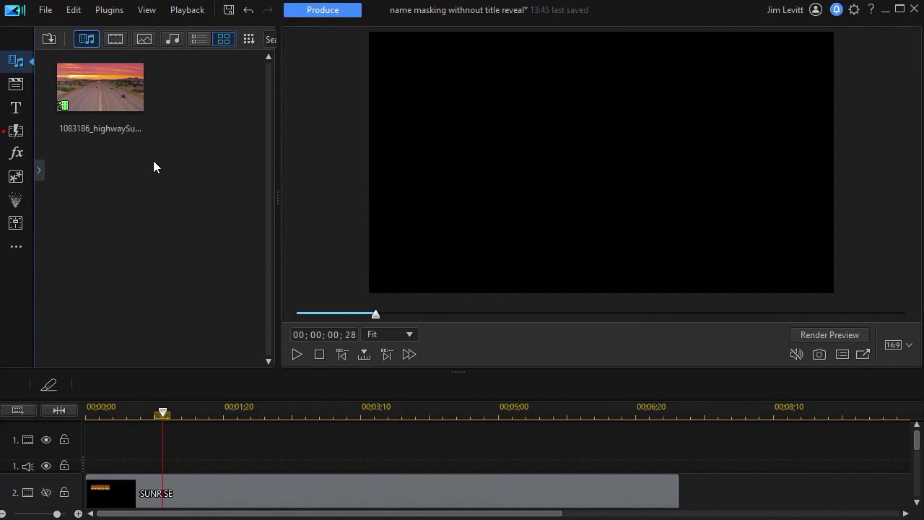
click(98, 92)
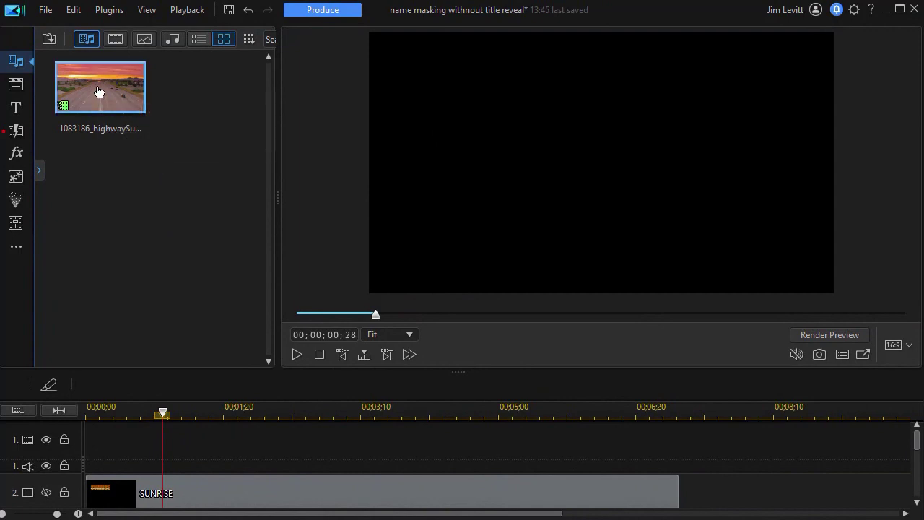
drag(99, 92, 85, 436)
Step: Place a second copy of the highway clip on track 3
scroll(917, 447, down, 1)
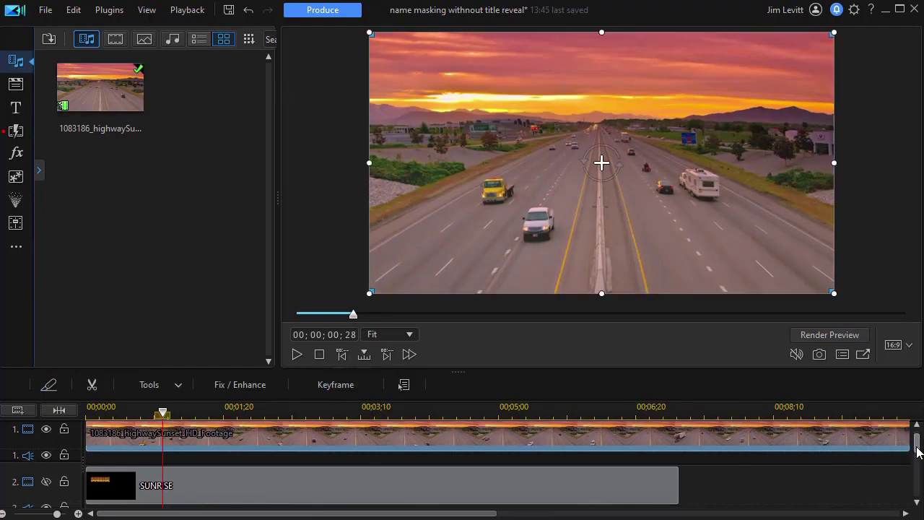
scroll(917, 451, down, 2)
drag(92, 88, 62, 479)
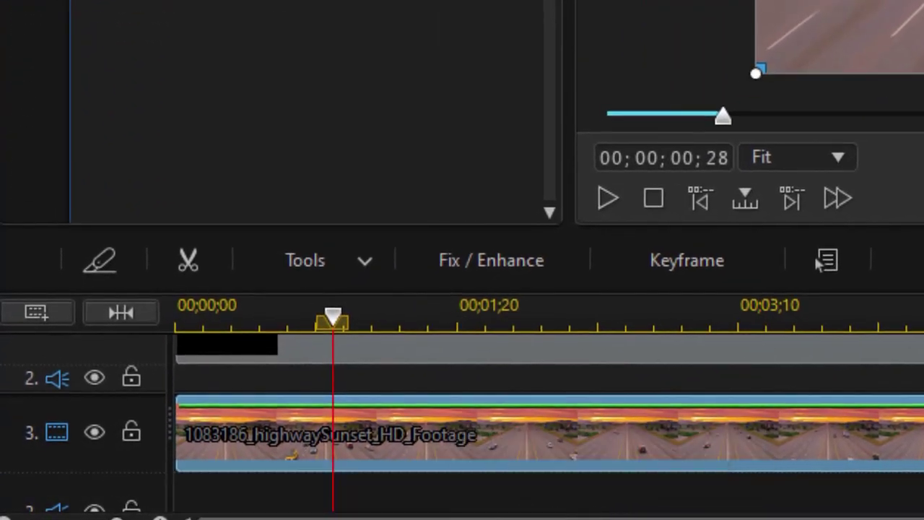
scroll(549, 422, up, 2)
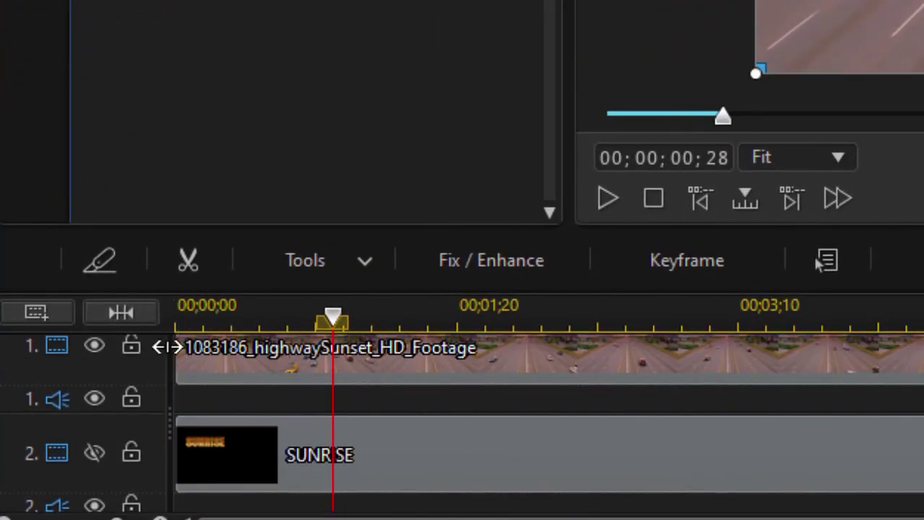
Step: Hide track 1 so its highway clip is not shown
click(97, 348)
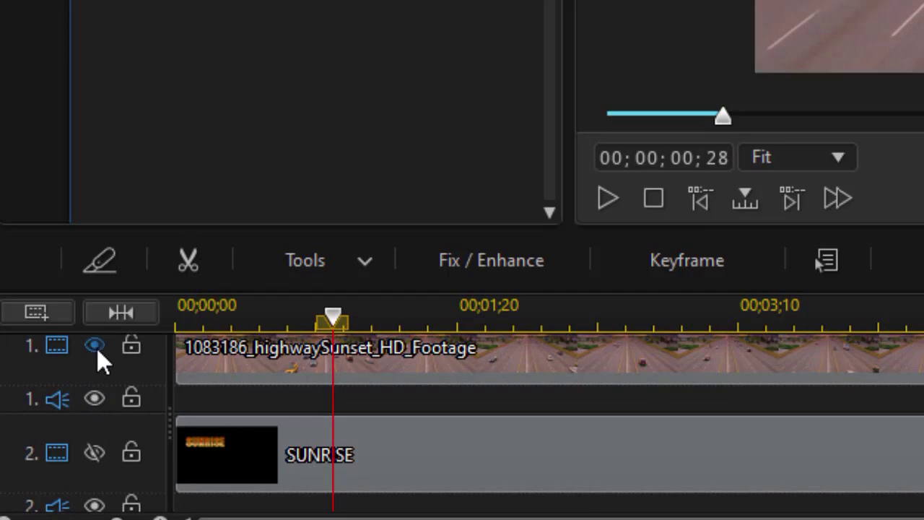
scroll(664, 505, down, 3)
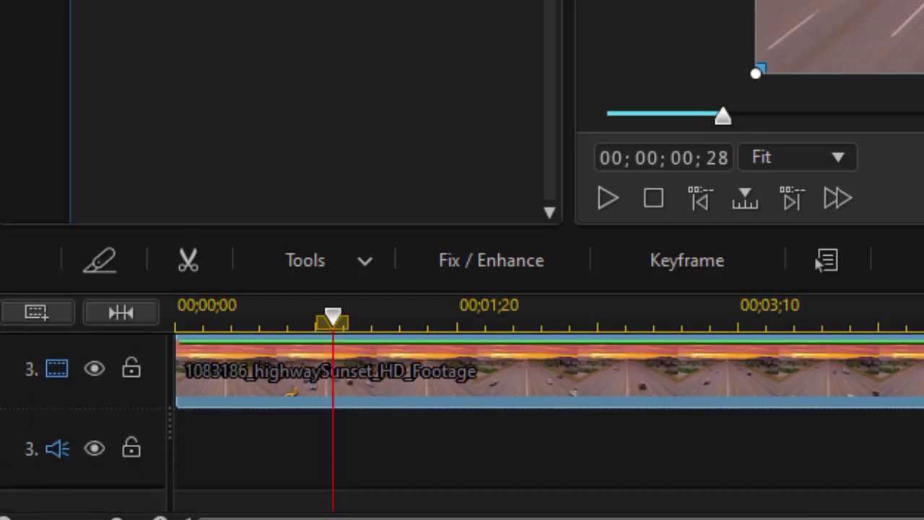
scroll(664, 506, up, 2)
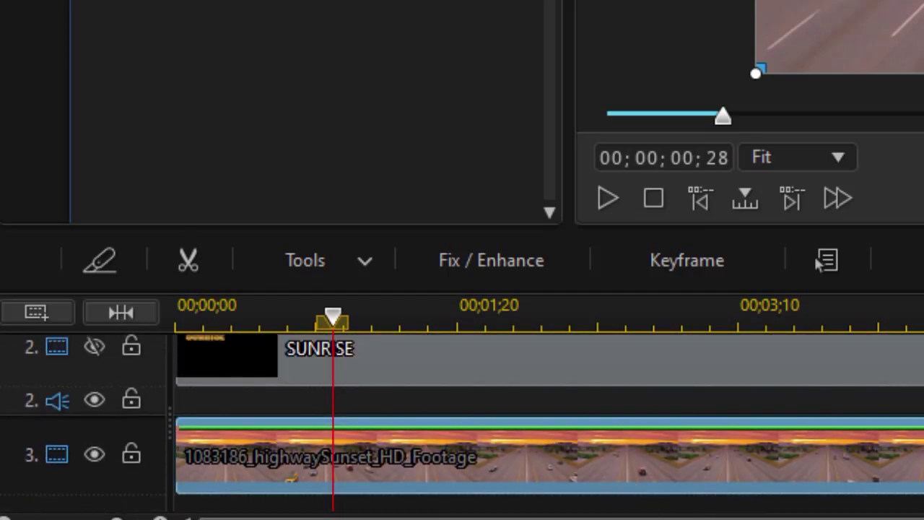
scroll(426, 473, down, 1)
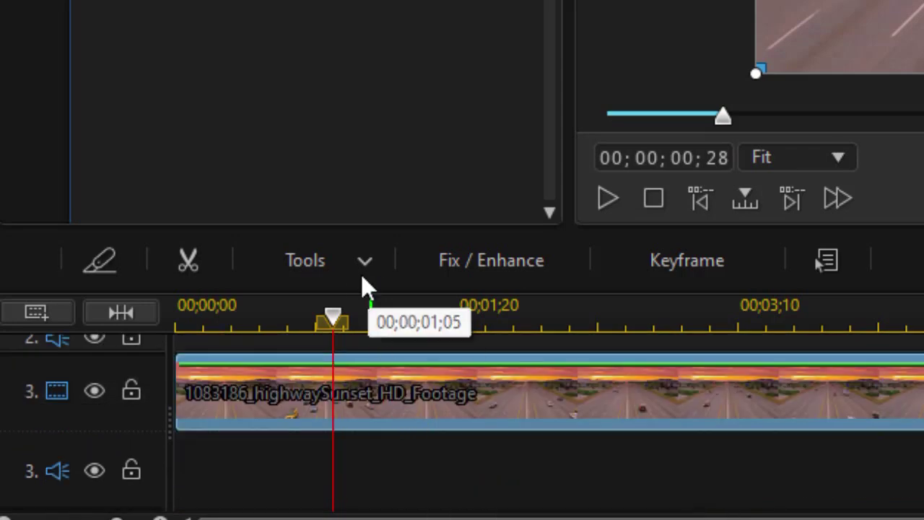
Step: Open Mask Designer on the track 3 highway clip and zoom into the preview four times
click(378, 259)
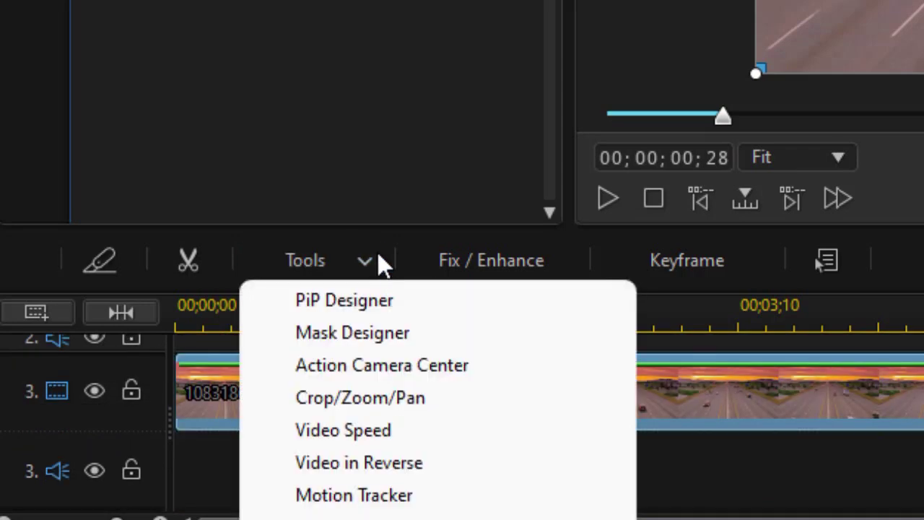
click(421, 331)
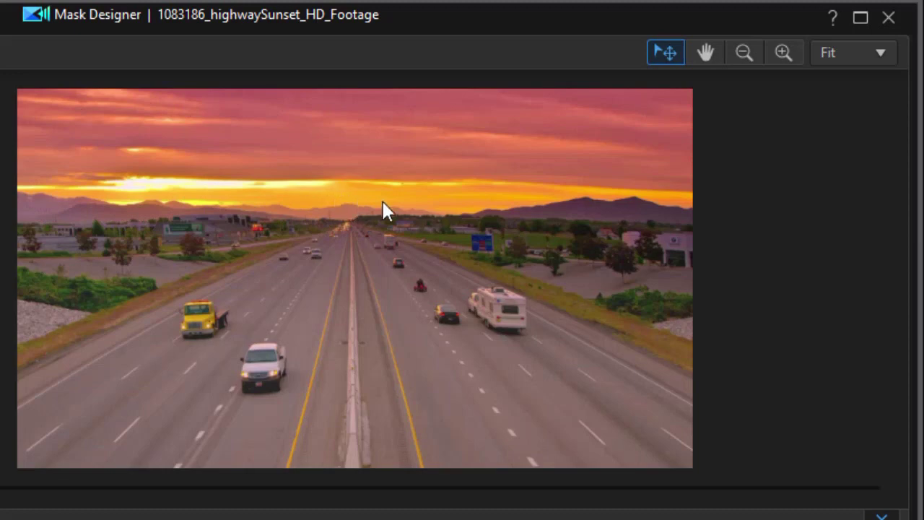
click(784, 51)
click(783, 51)
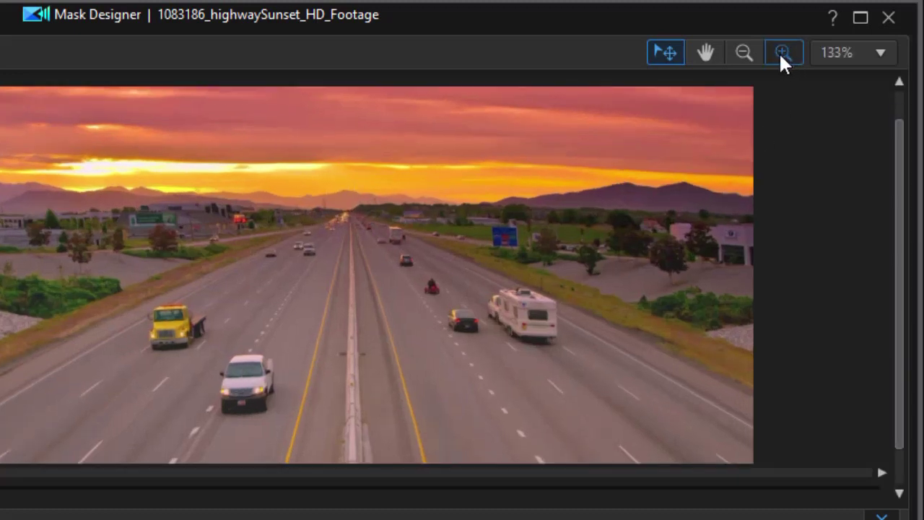
click(781, 51)
click(782, 51)
click(705, 52)
Step: Pan the zoomed preview to the mountains and trace mask points along the ridgeline
drag(246, 174, 272, 305)
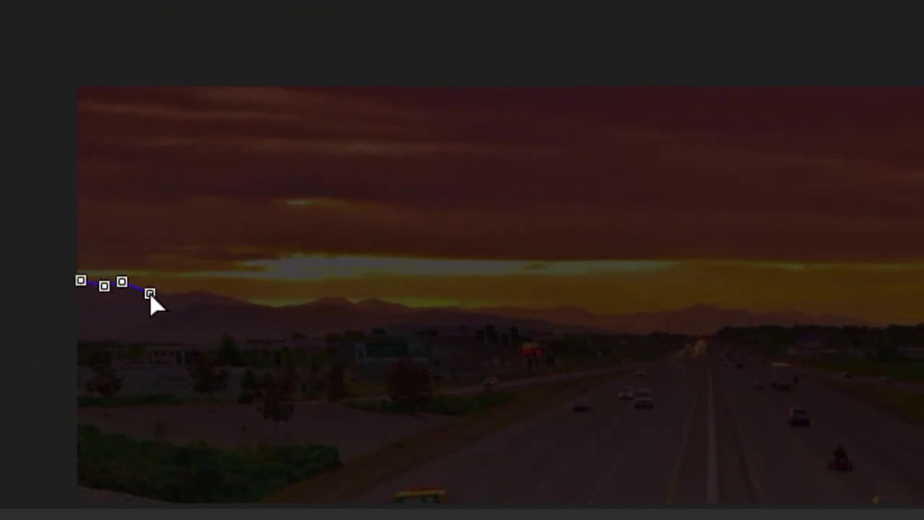
click(182, 291)
click(202, 290)
click(241, 296)
click(273, 301)
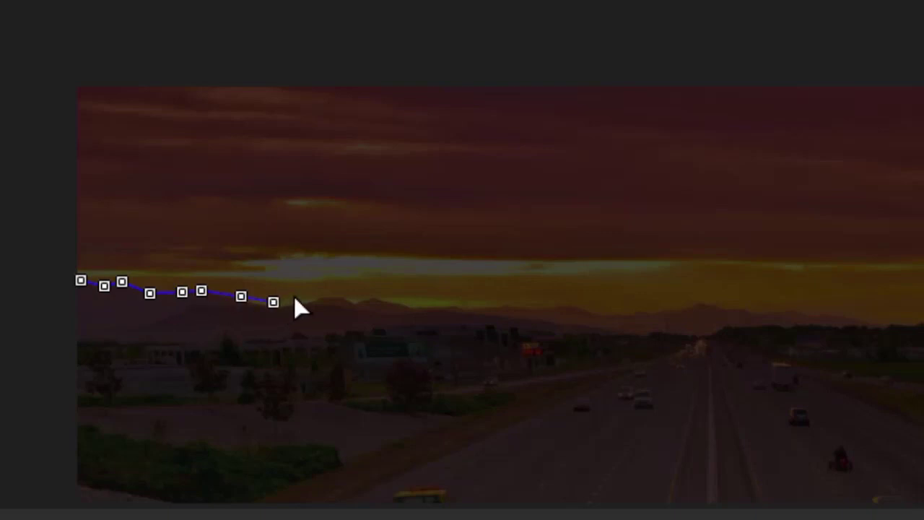
click(350, 296)
click(373, 296)
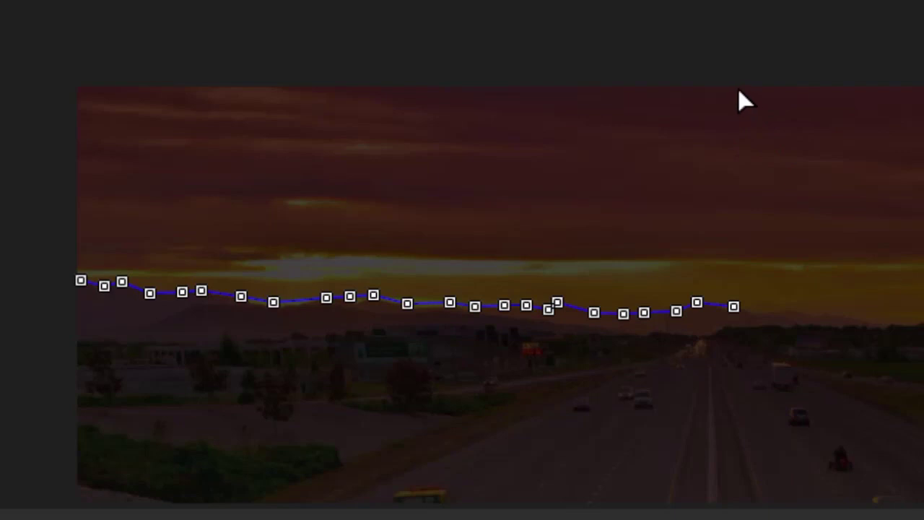
Step: Extend the mask to the top right and top left corners and close it
click(733, 89)
click(80, 88)
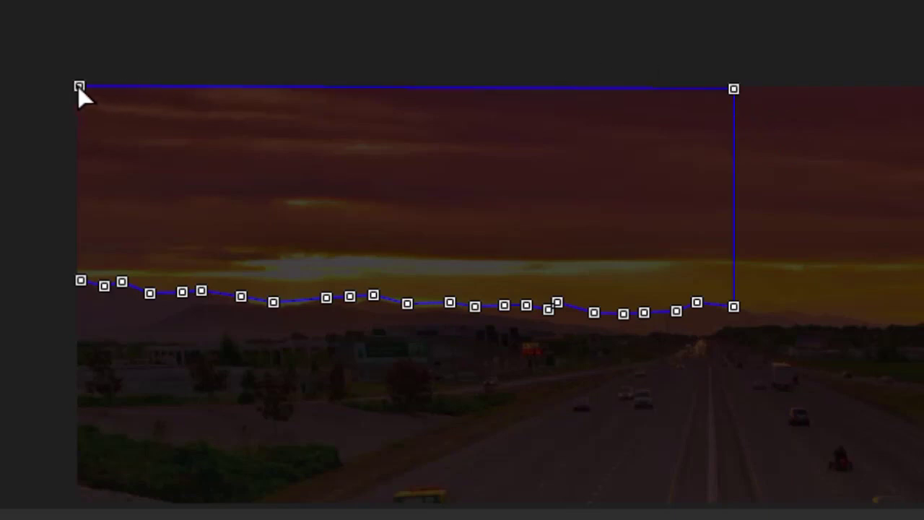
click(81, 281)
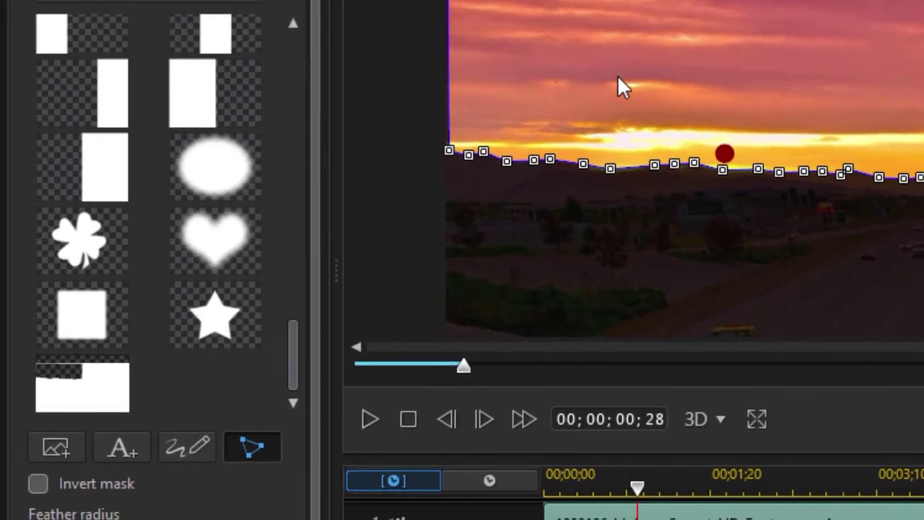
Step: Invert the mask, move its keyframe to 00;00;00;00, and apply it
click(39, 485)
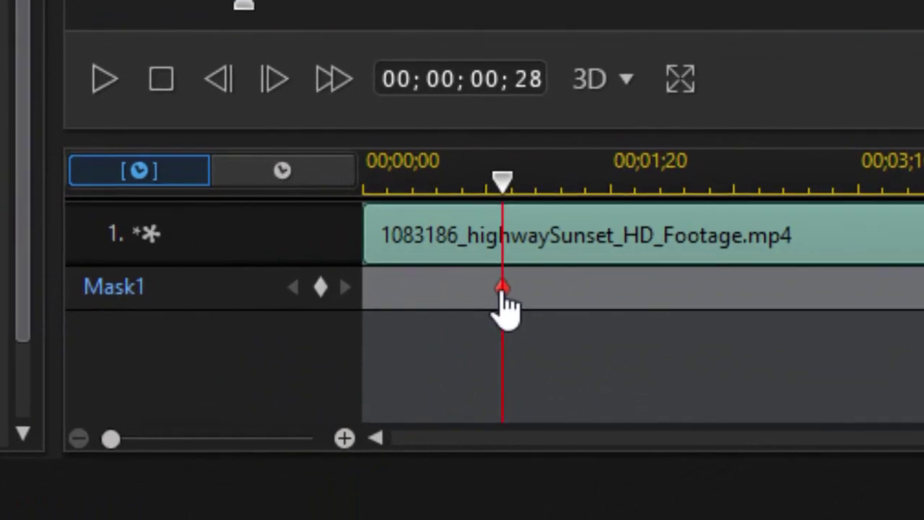
drag(497, 317, 293, 324)
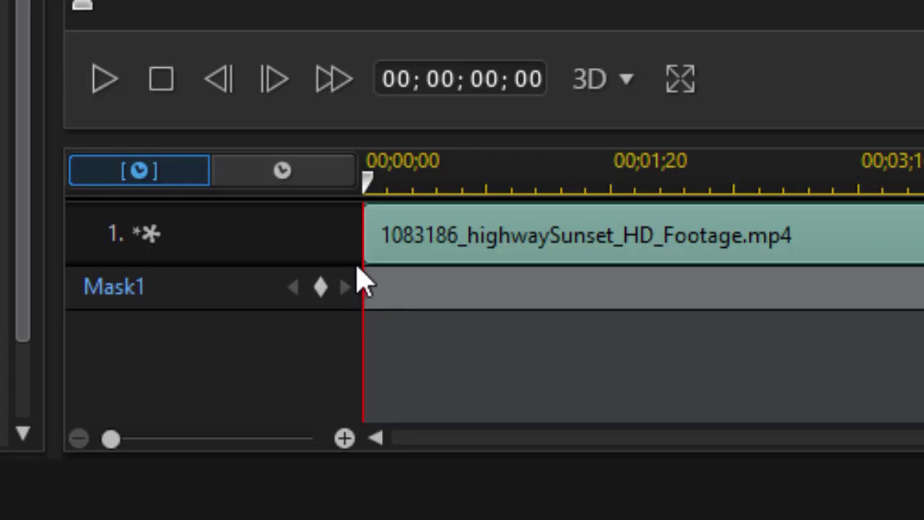
click(365, 289)
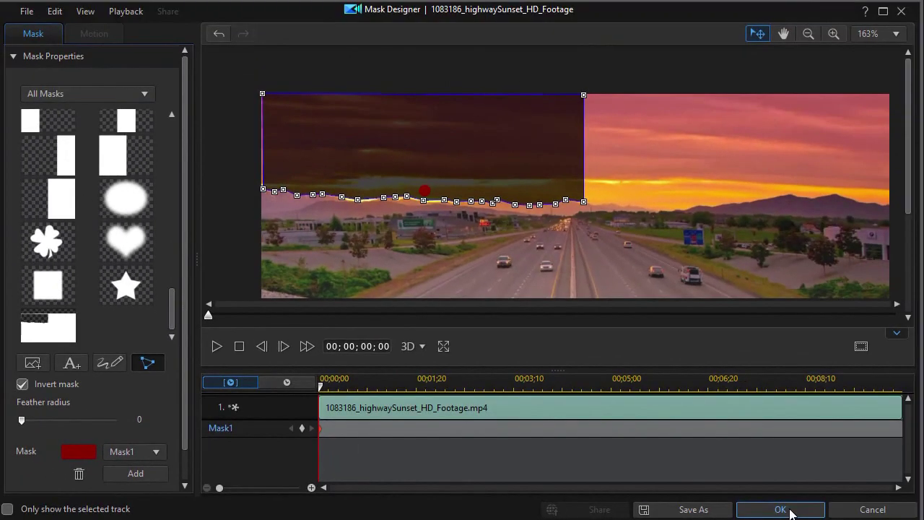
click(780, 510)
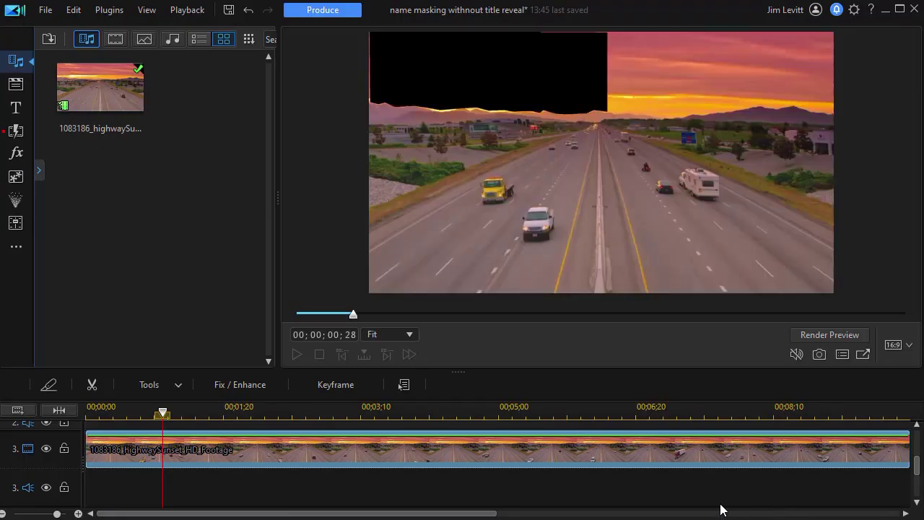
Step: Unhide track 2 and open the SUNRISE title in Title Designer
drag(921, 473, 916, 433)
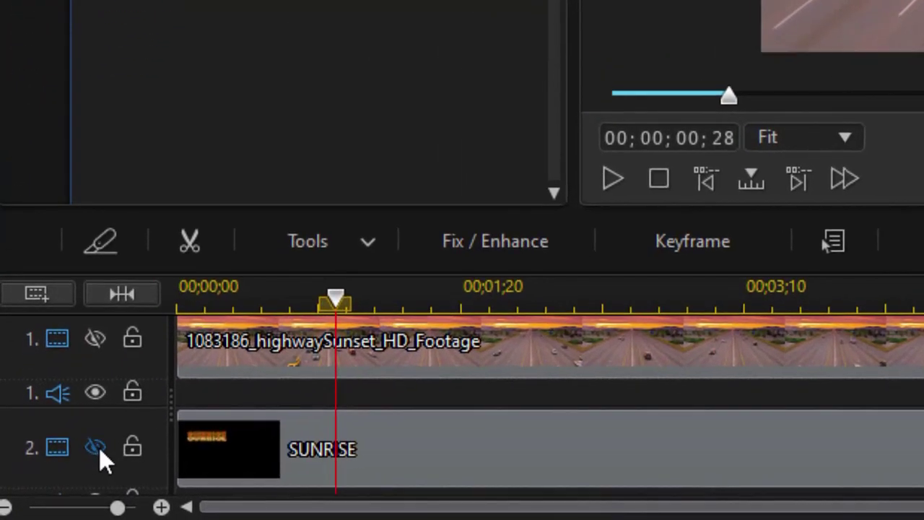
click(96, 448)
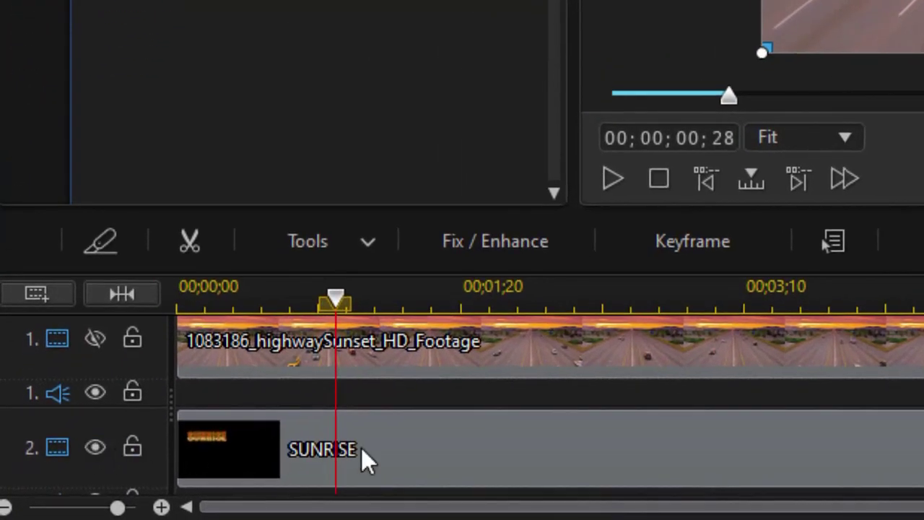
click(416, 442)
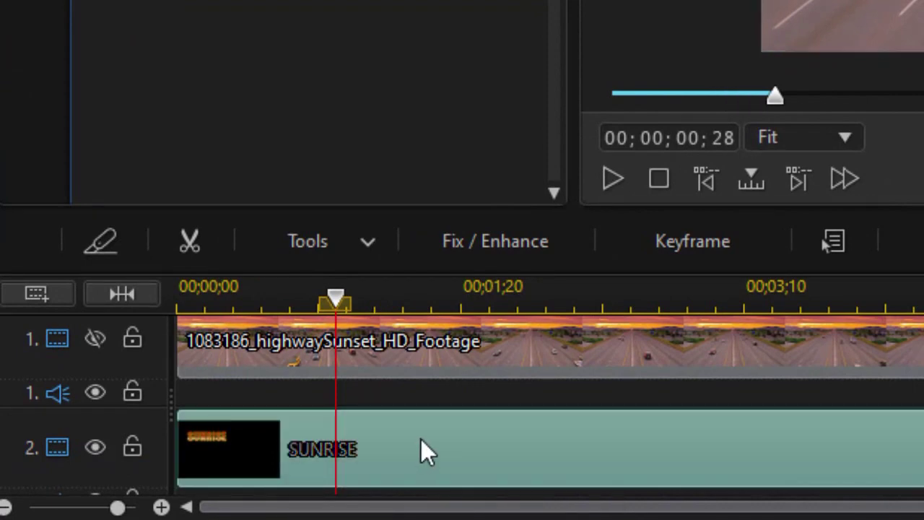
scroll(421, 448, down, 1)
double_click(421, 447)
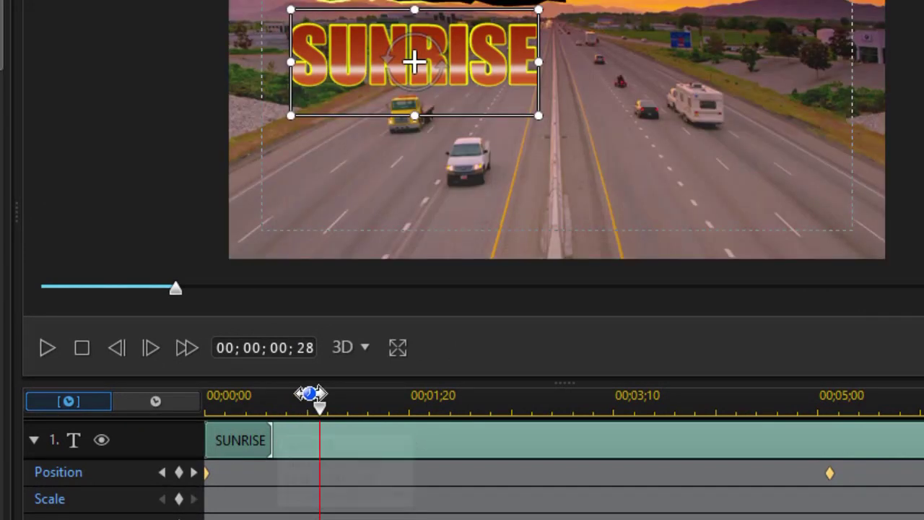
Step: Step through the title's Position keyframes, then close Title Designer
click(163, 472)
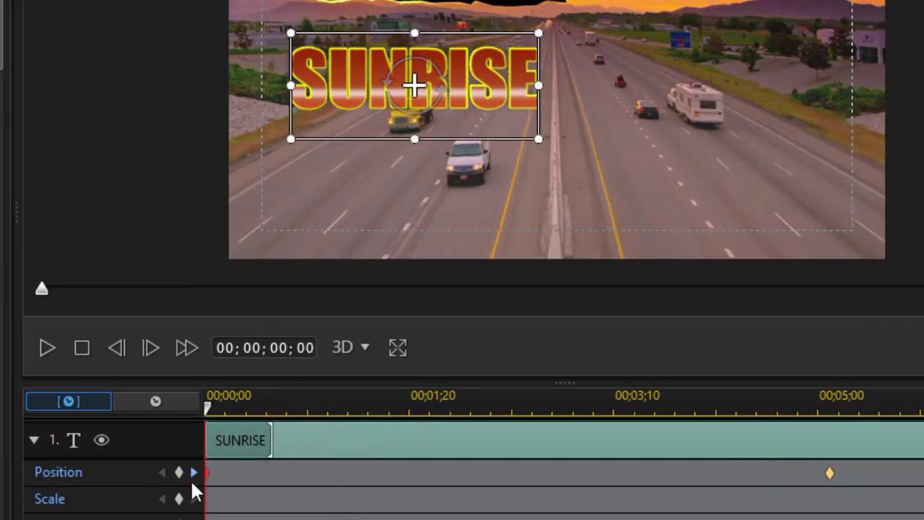
click(179, 473)
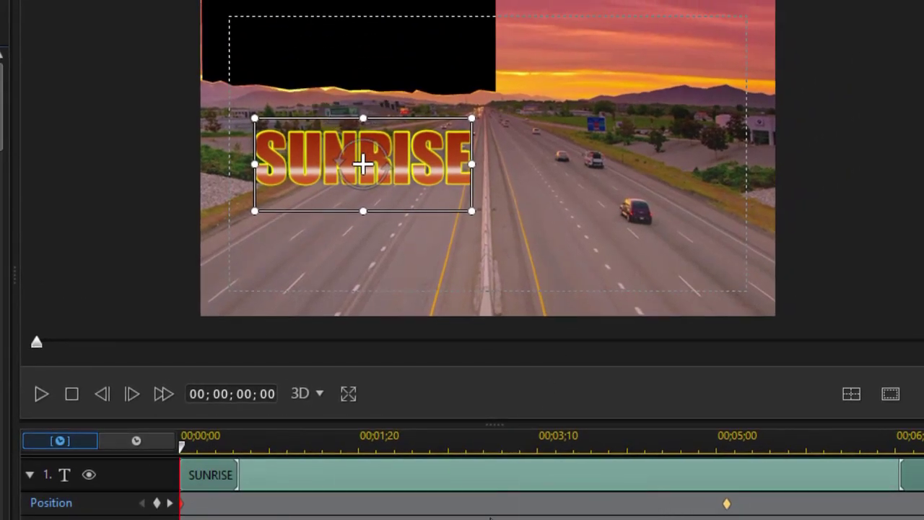
click(171, 504)
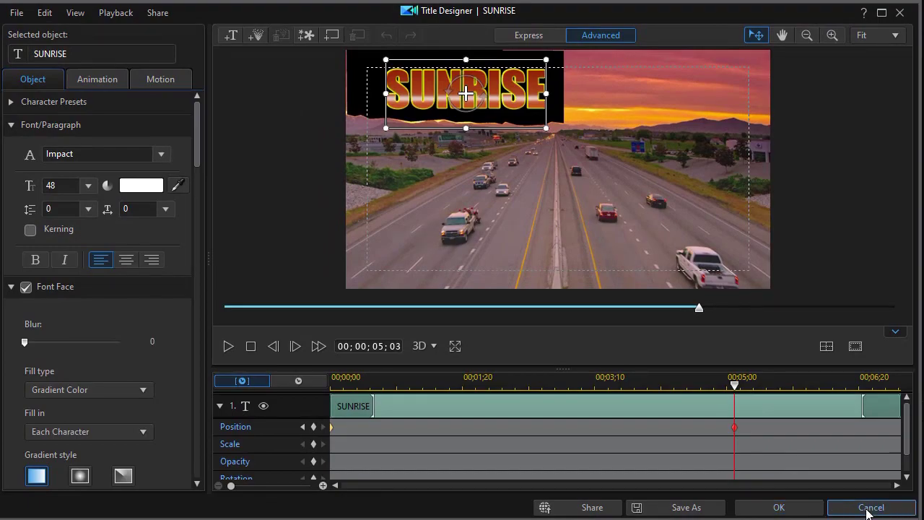
click(870, 507)
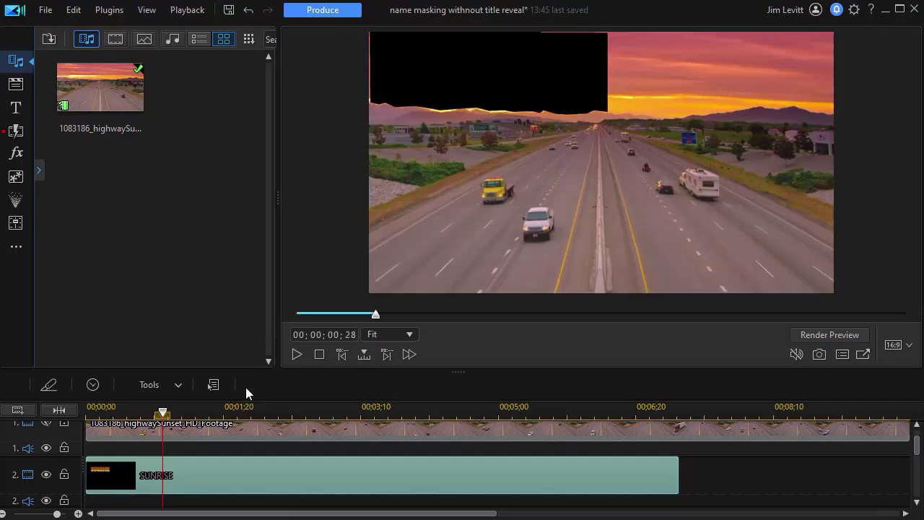
Step: Play the project from 00;00;00;00 and pause at about 00;00;06;09
drag(162, 411, 18, 419)
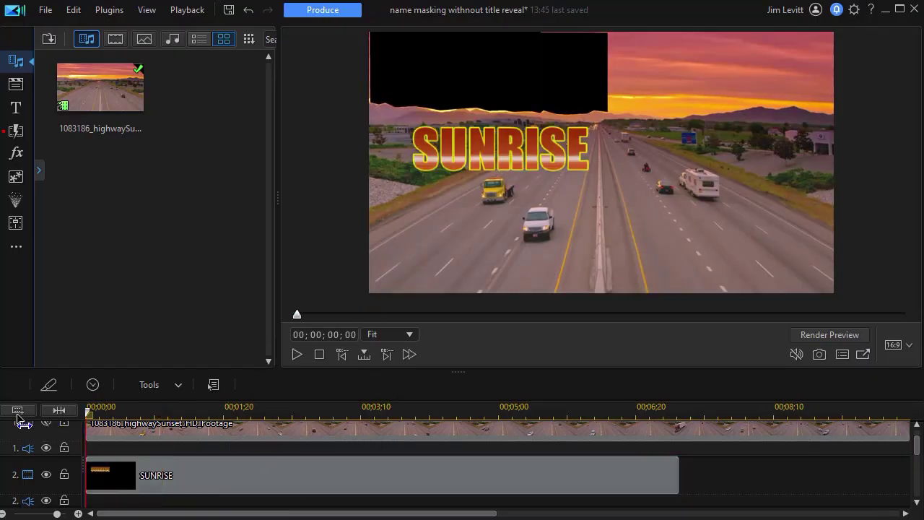
click(295, 356)
click(296, 354)
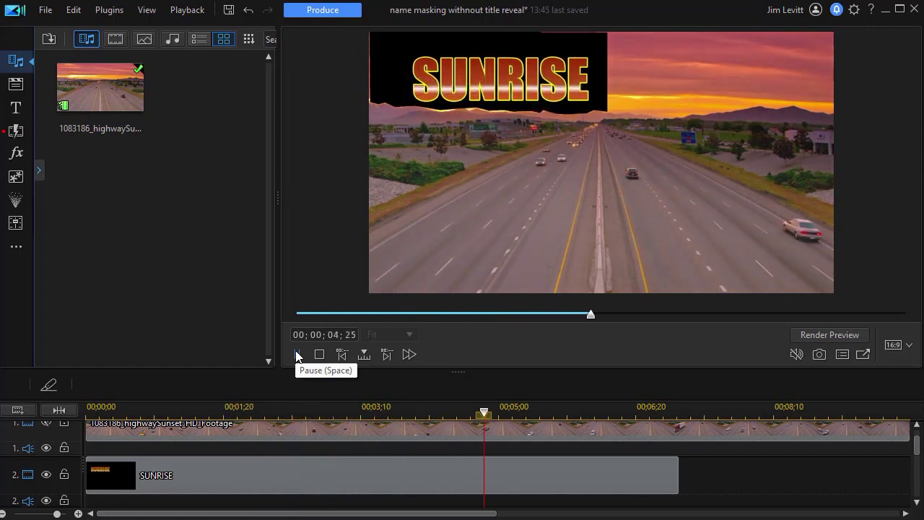
click(297, 354)
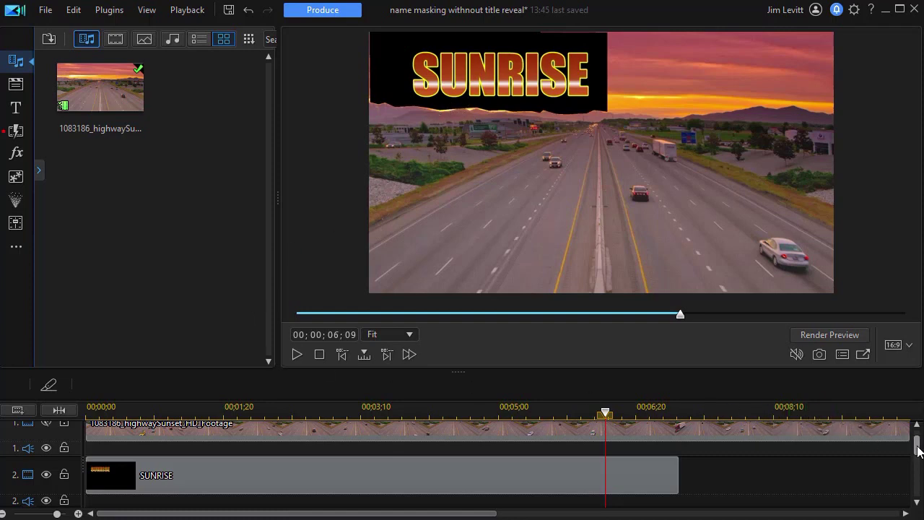
scroll(914, 433, up, 1)
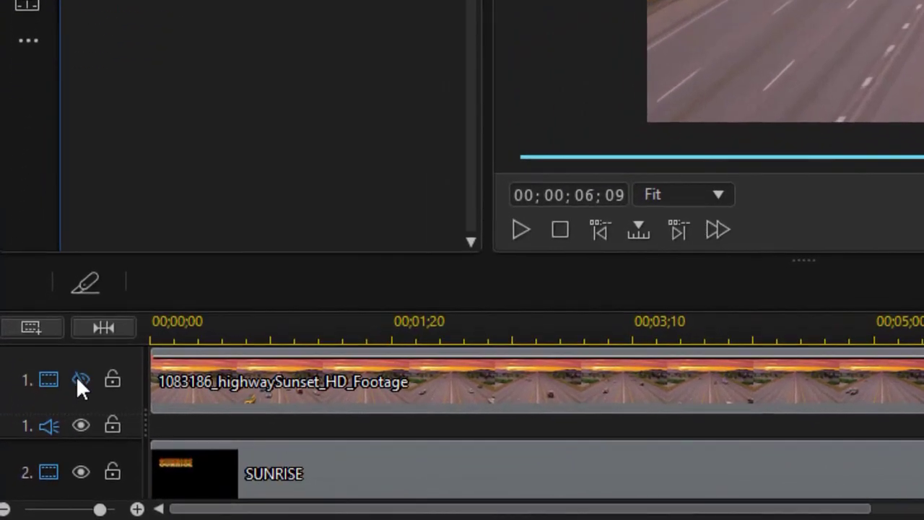